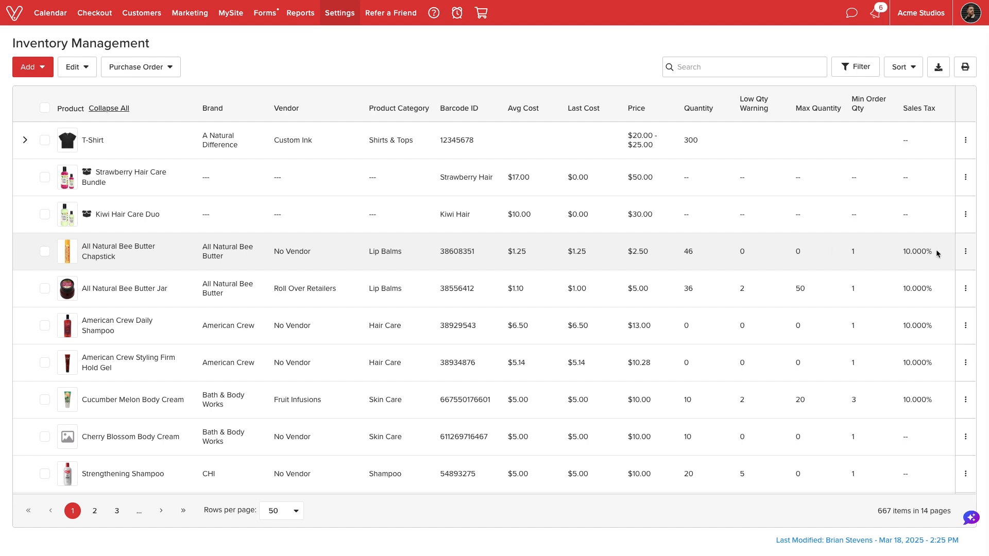
Open the All Natural Bee Butter Chapstick product for editing, review its pricing, inventory and application settings, and save it
click(965, 253)
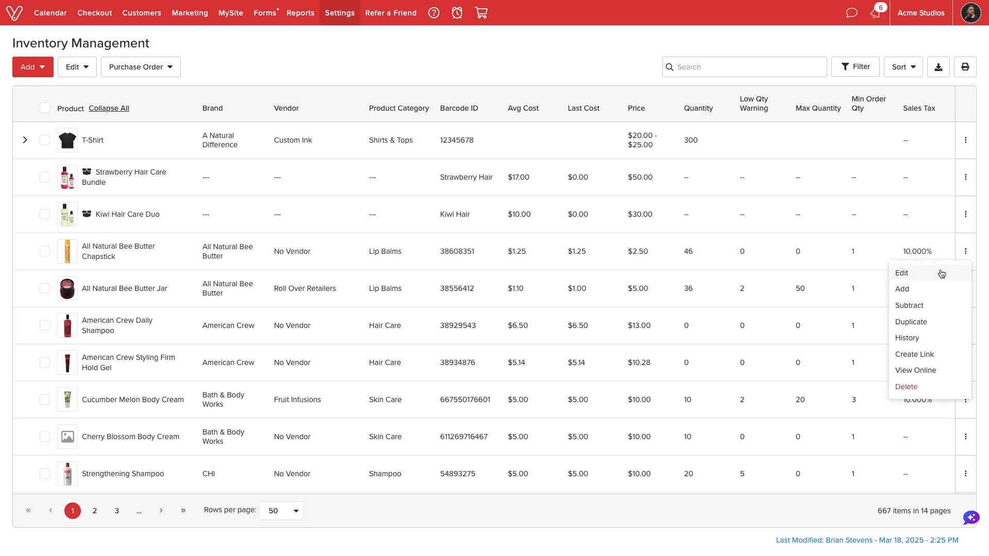
click(939, 269)
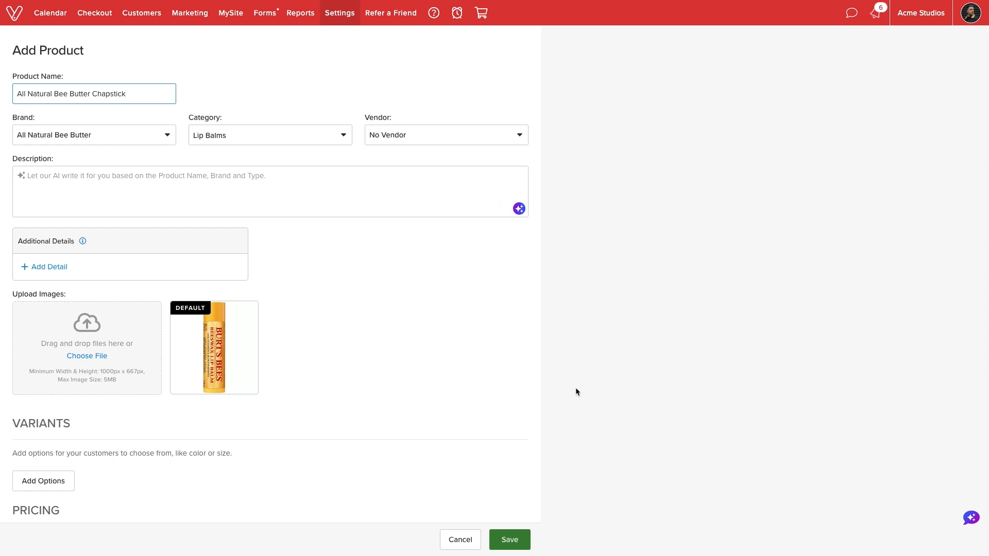
scroll(575, 392, down, 6)
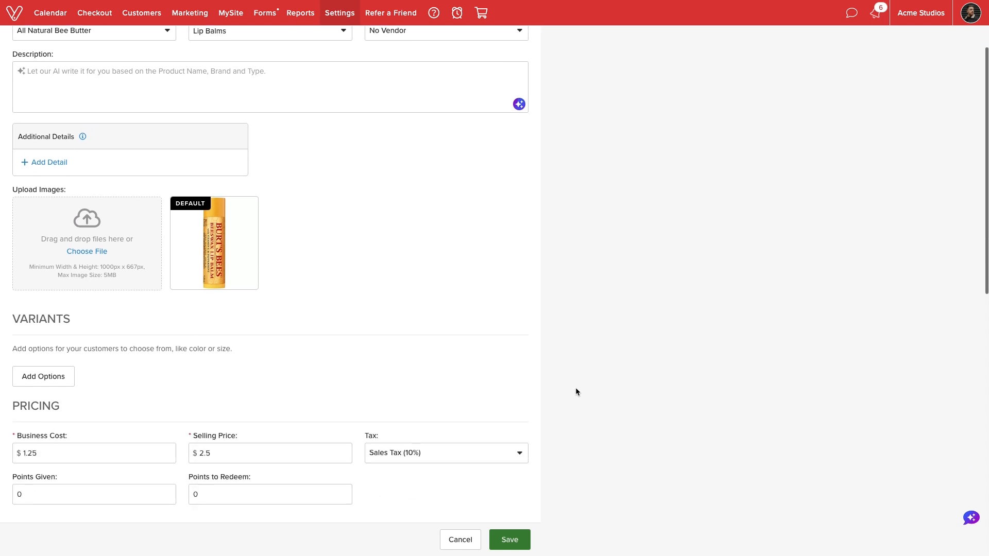
scroll(575, 392, down, 5)
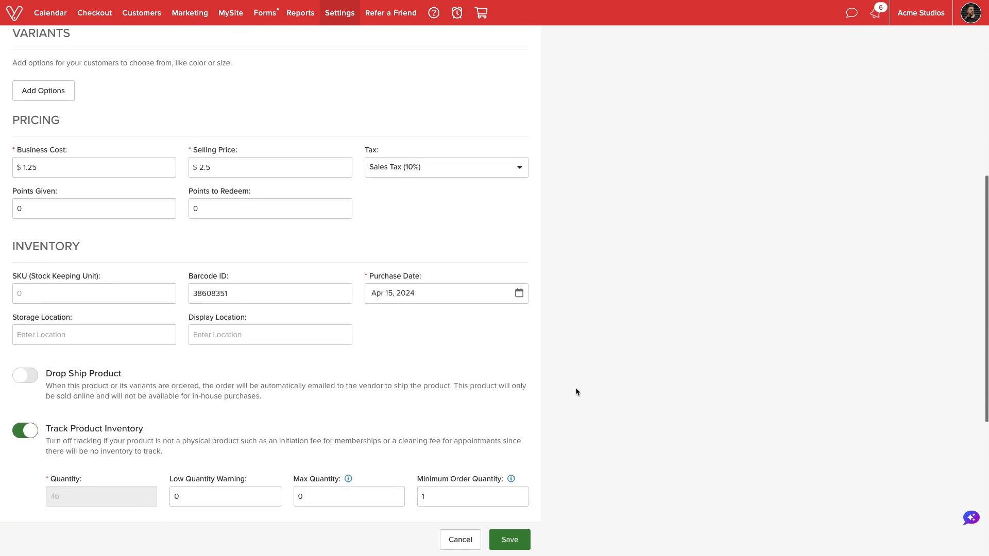
scroll(576, 392, down, 2)
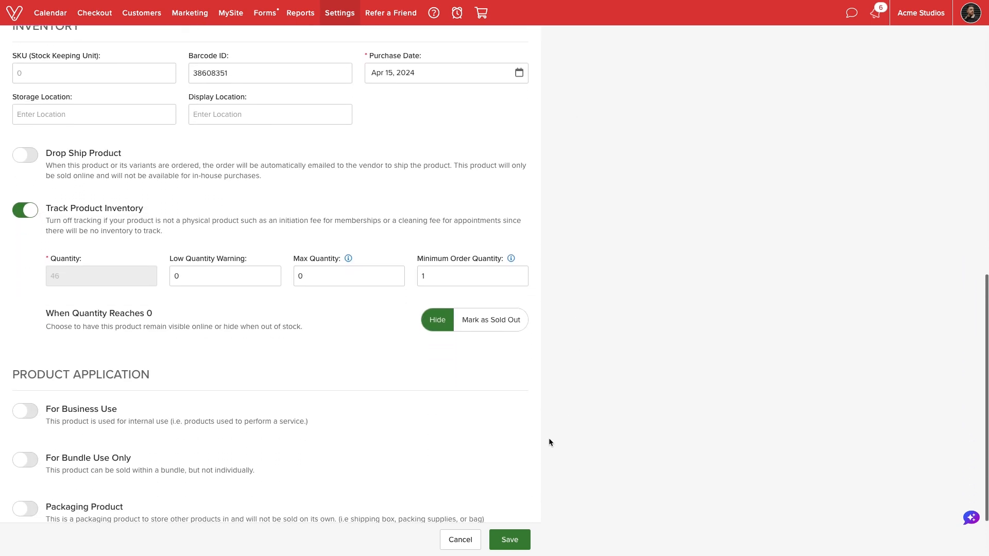
click(507, 540)
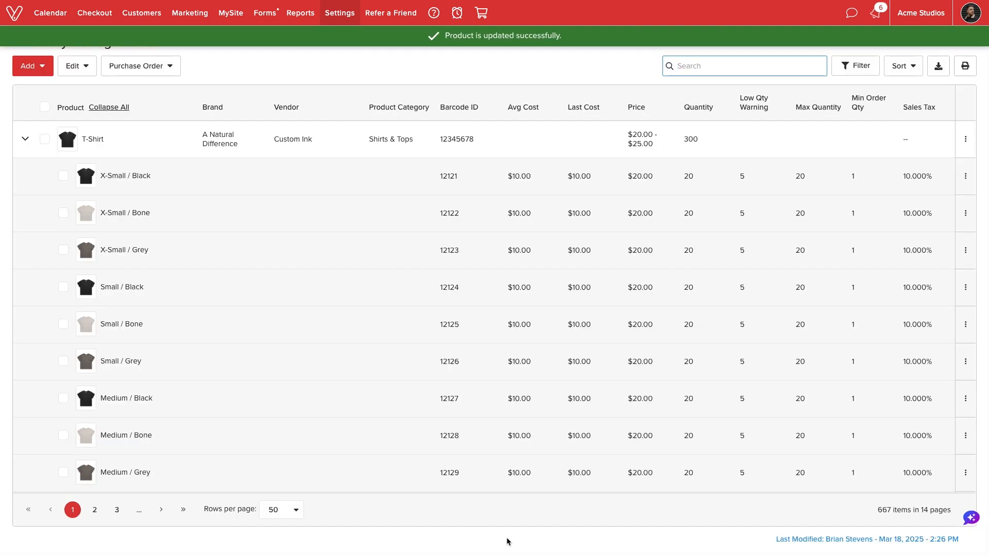
Add a quantity of 5 to the Cucumber Melon Body Cream stock and save the product
click(24, 140)
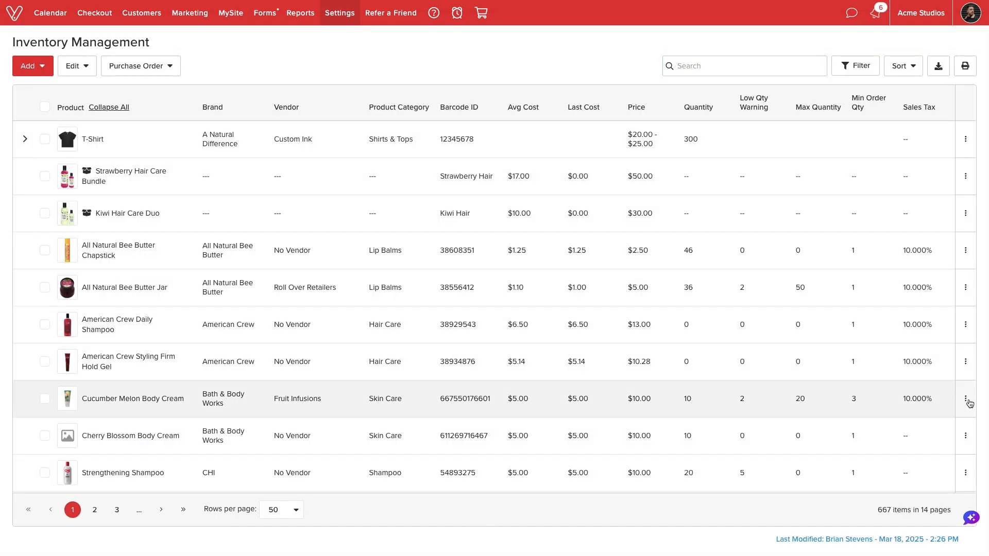
click(966, 399)
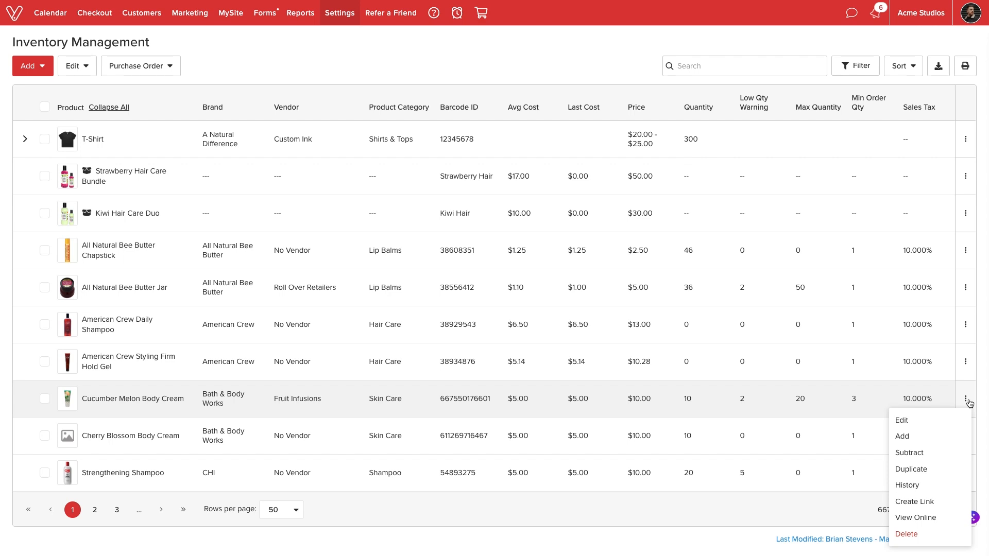
click(919, 436)
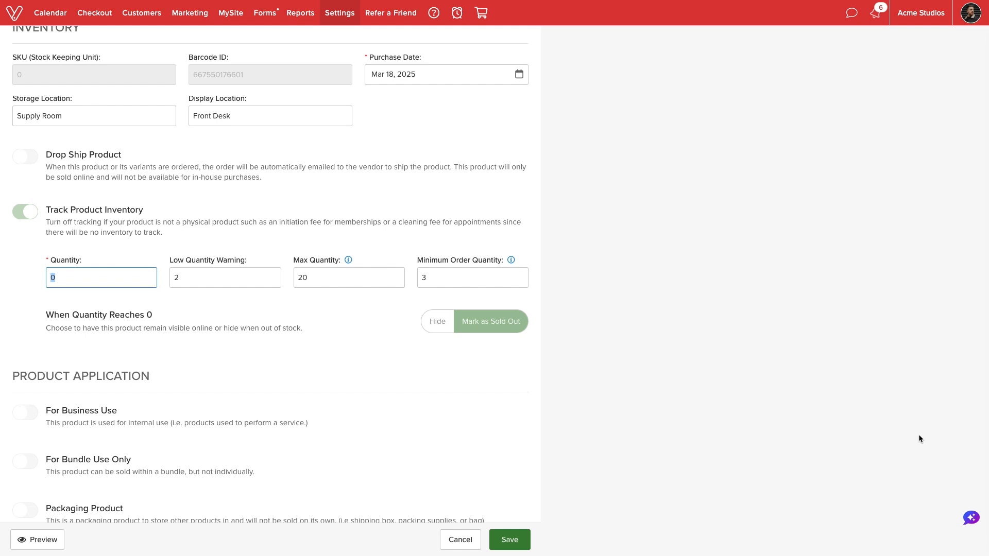
text(5)
click(623, 441)
click(511, 538)
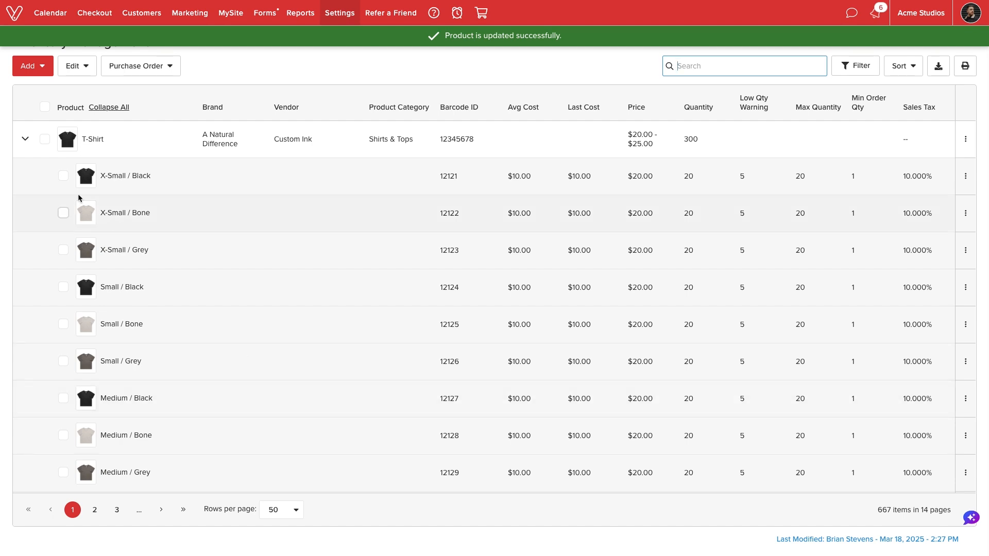
Subtract 1 Cucumber Melon Body Cream from stock for Business Use, with the reason "Promotional giveaway", and save
click(25, 142)
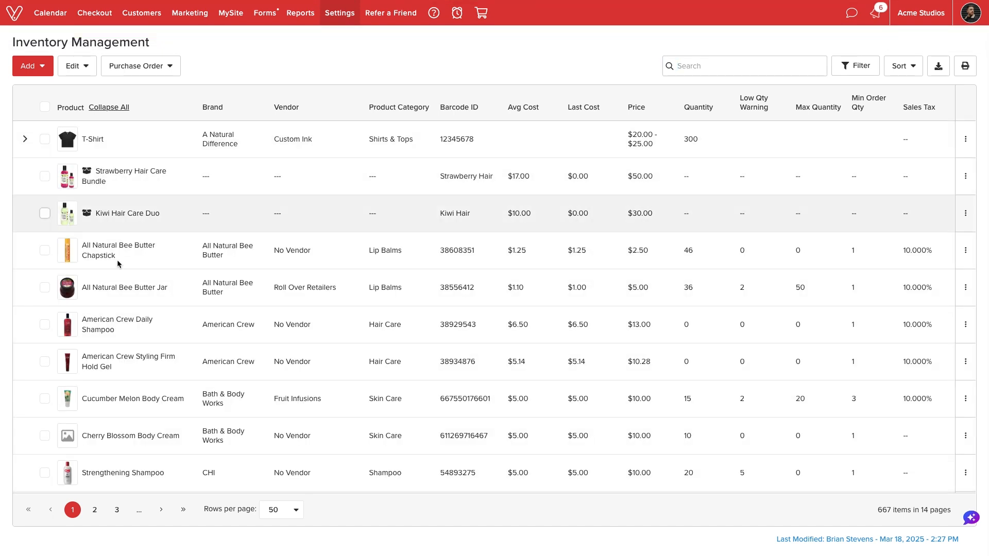
click(966, 401)
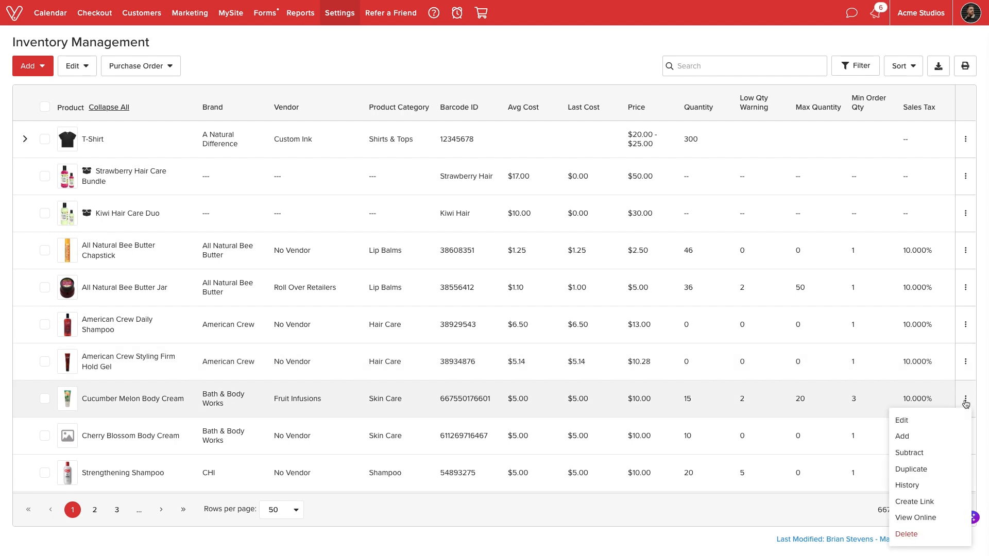
click(926, 453)
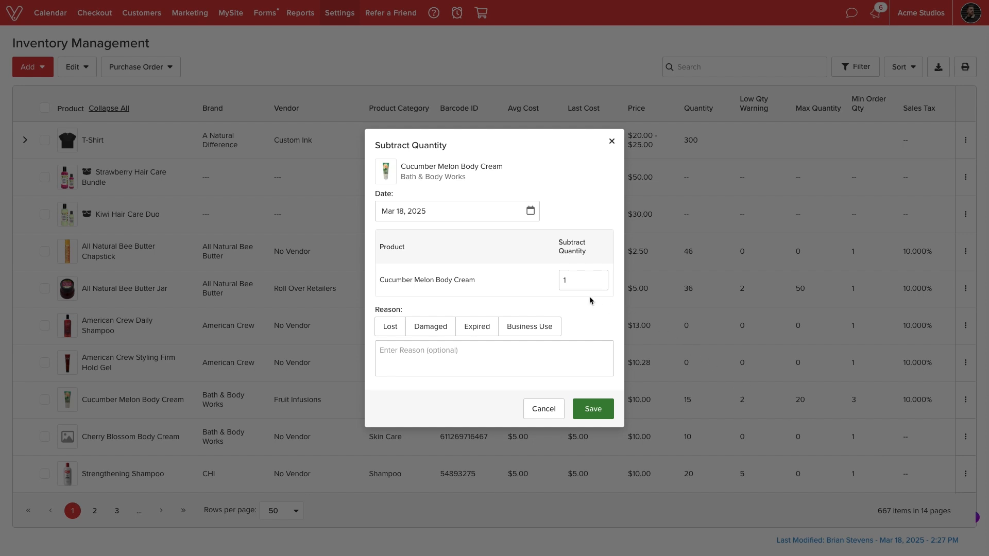
click(548, 327)
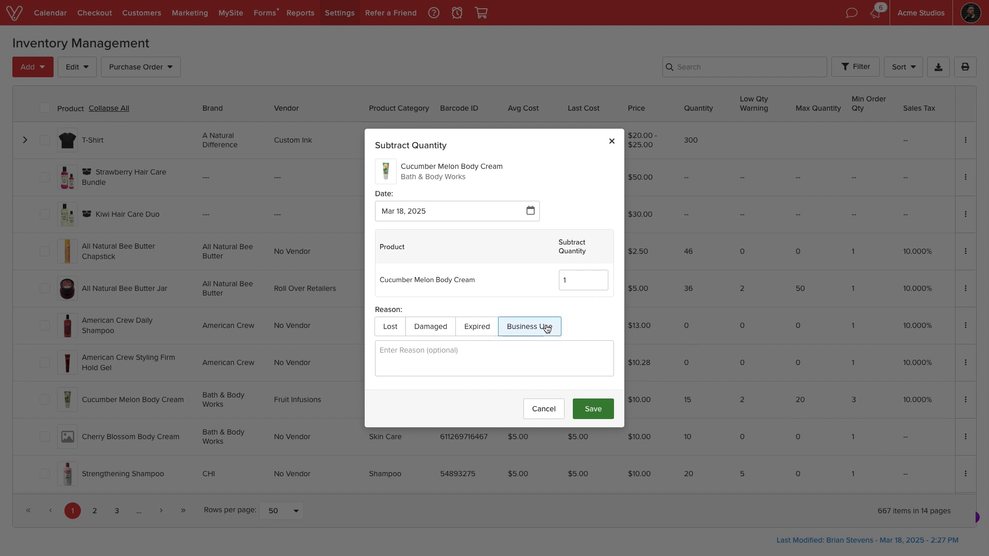
click(529, 351)
text(Promotional giveaway)
click(588, 407)
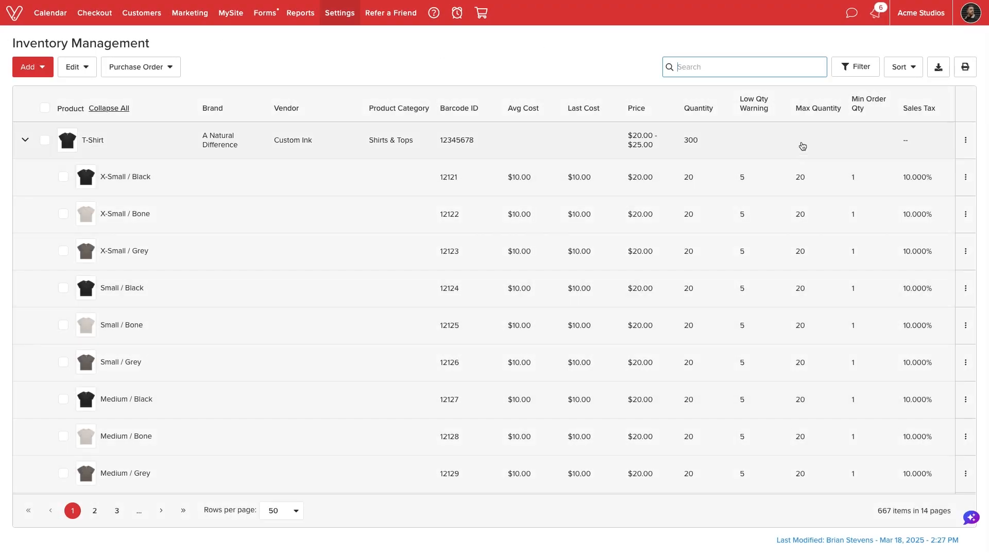
Review the inventory list's filter options, including the product types, and its sort options
click(853, 72)
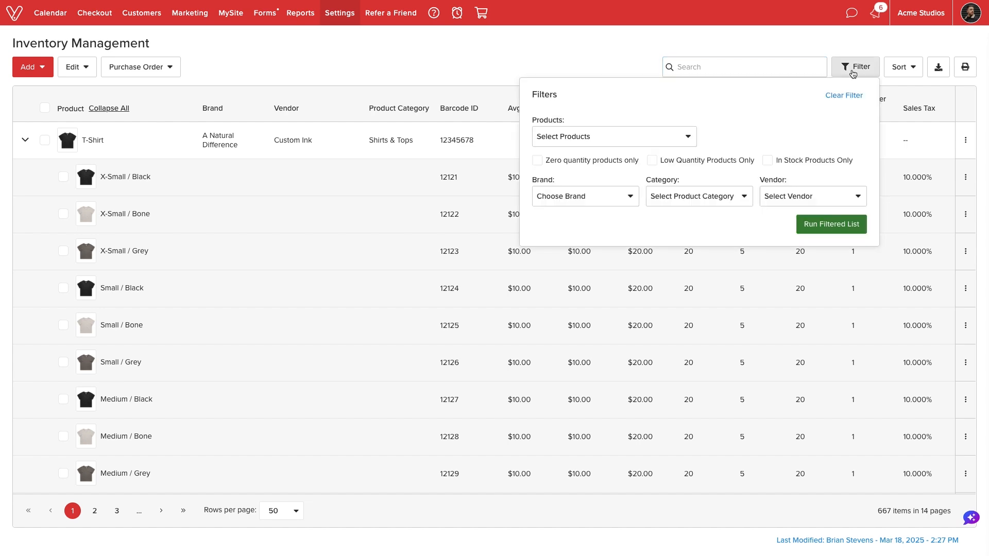
click(687, 138)
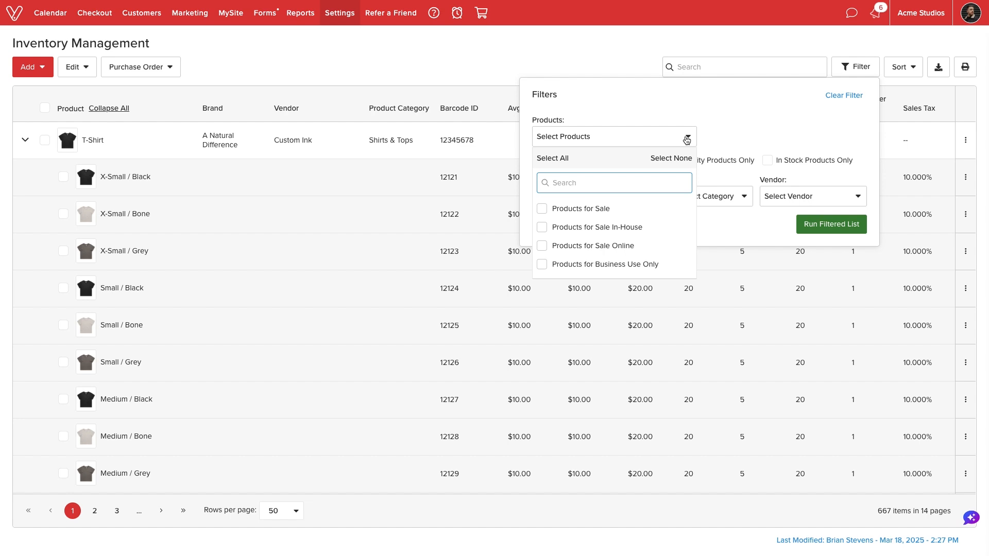
click(686, 138)
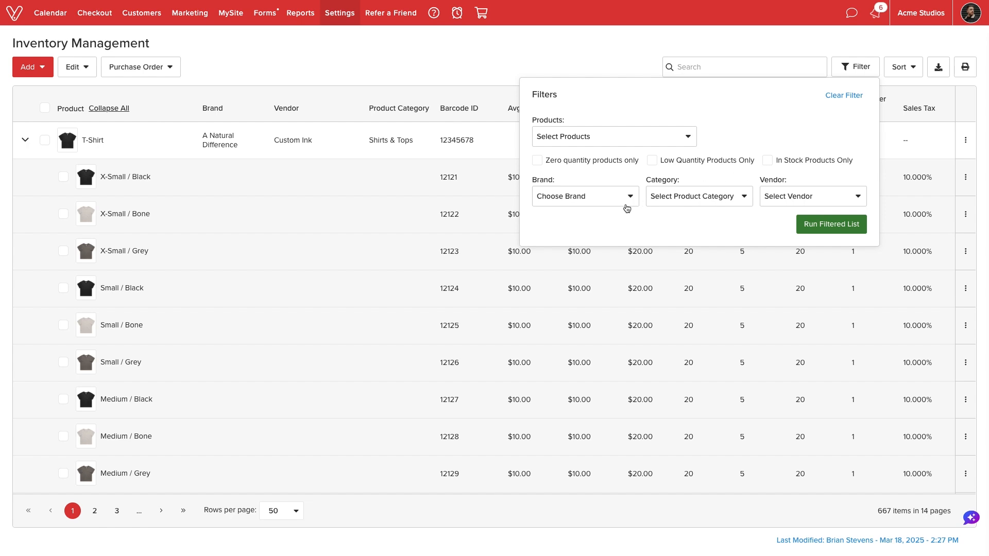
click(875, 47)
click(895, 66)
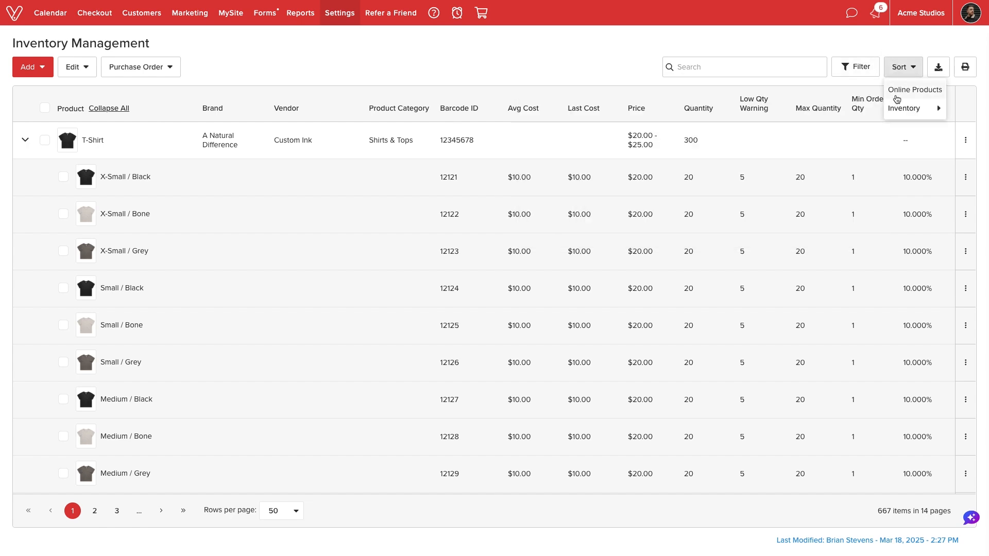
mouse_move(896, 110)
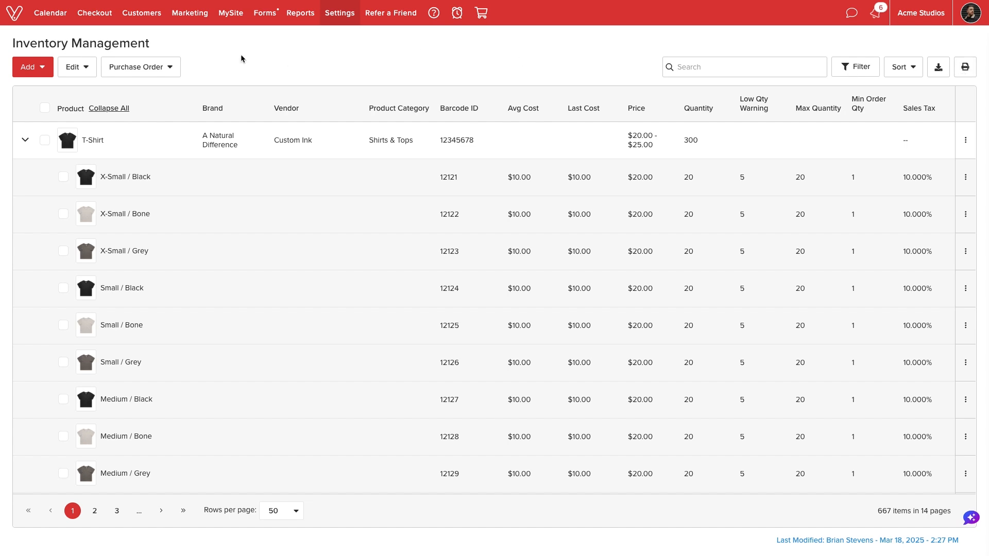
Open all products for bulk editing and set the American Crew Daily Shampoo quantity to 5
click(84, 69)
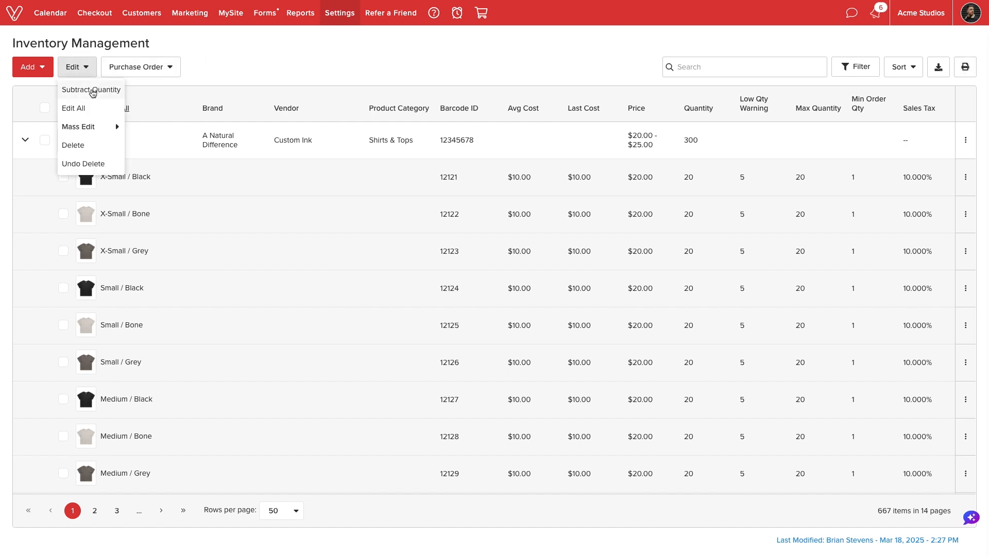
click(92, 91)
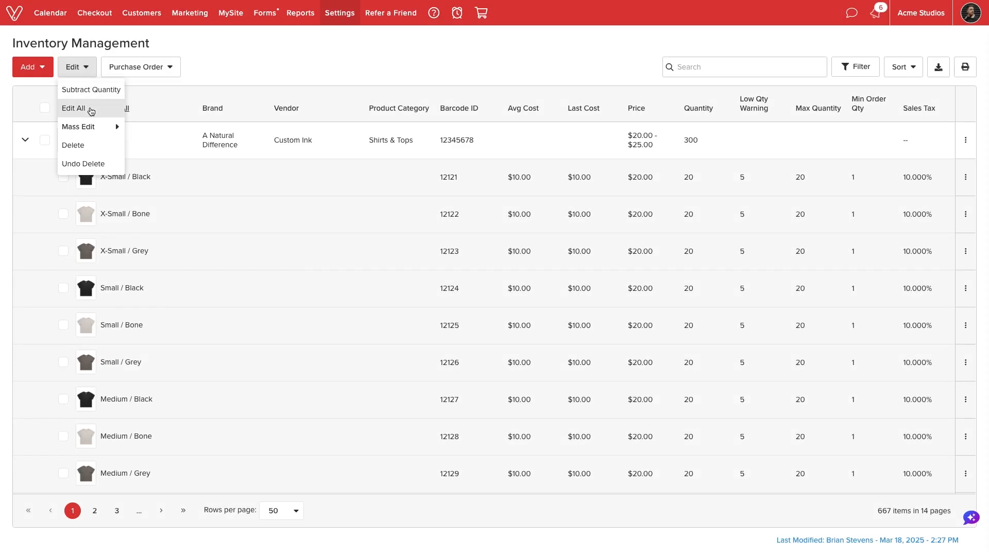
click(90, 108)
scroll(609, 333, down, 10)
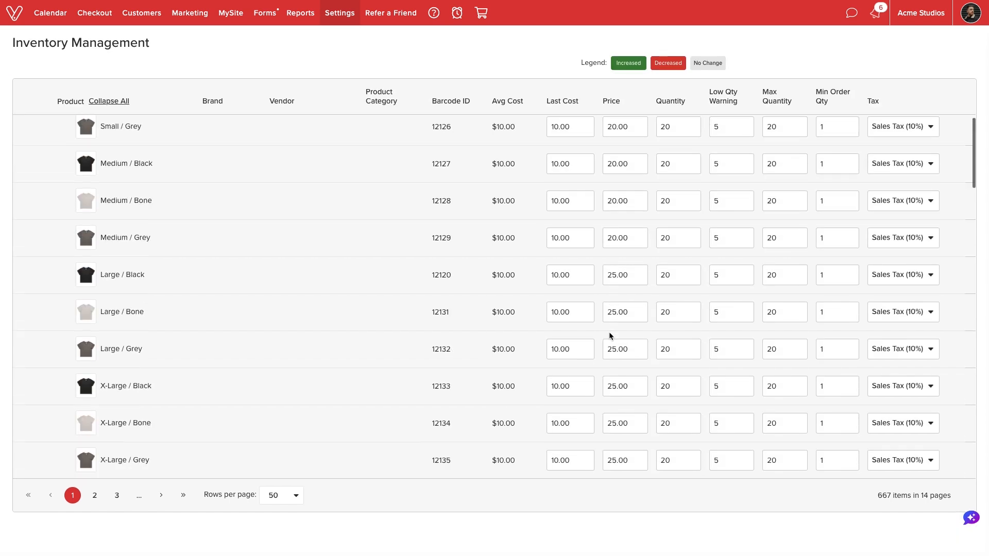
click(669, 392)
drag(669, 392, 658, 393)
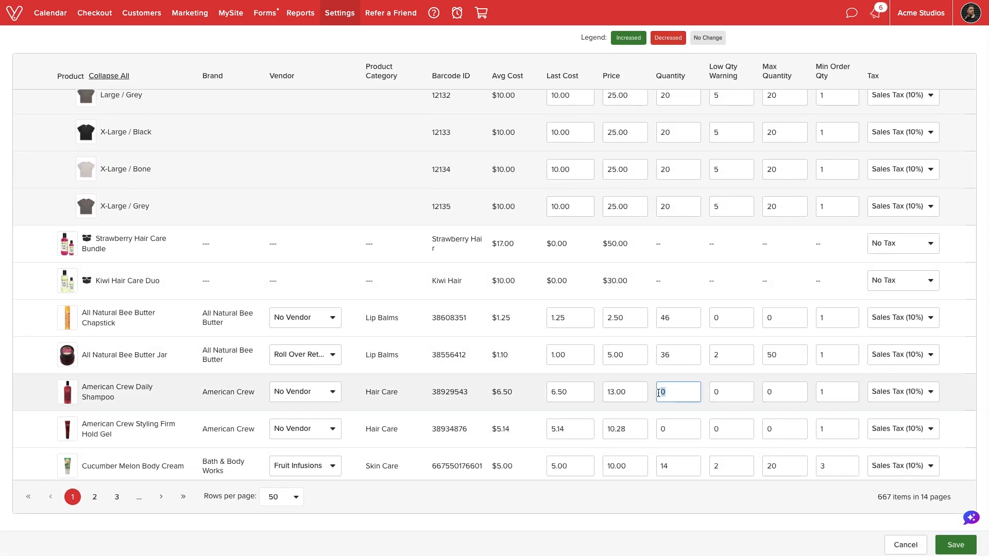
text(5)
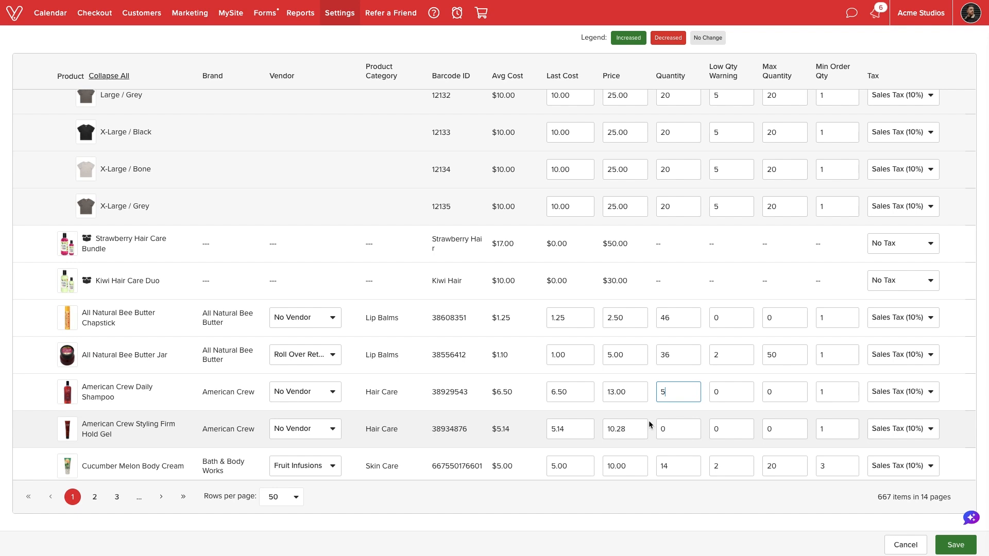
Set the American Crew Styling Firm Hold Gel price to 10 and save the bulk edits
click(638, 427)
text(10)
click(953, 544)
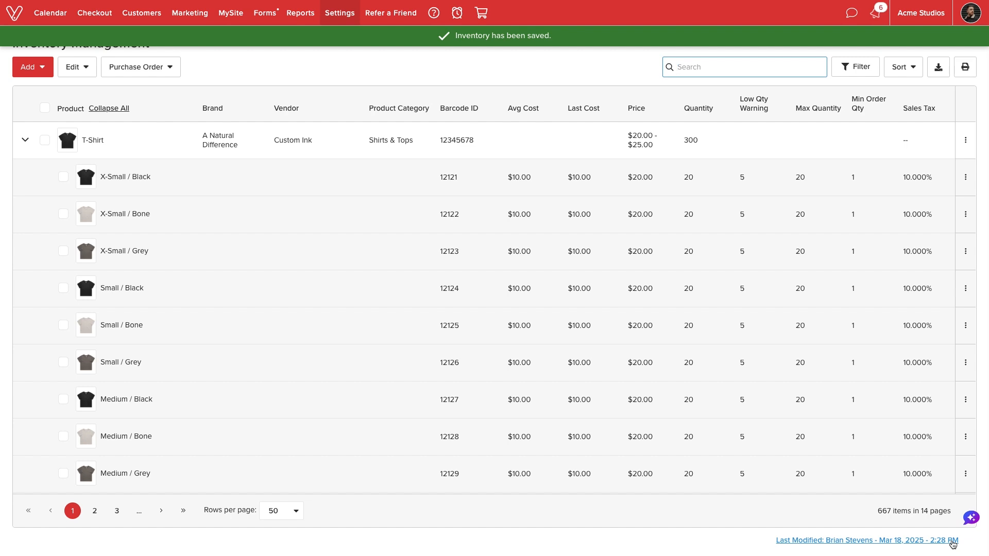
Review the mass edit options and the Mass Edit Tax settings without applying any change
click(87, 69)
mouse_move(93, 136)
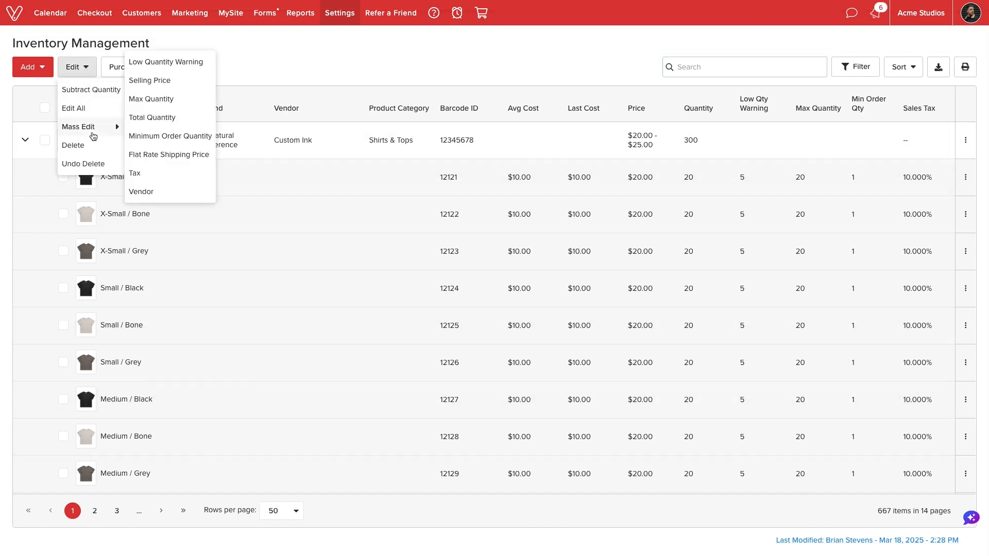
click(175, 172)
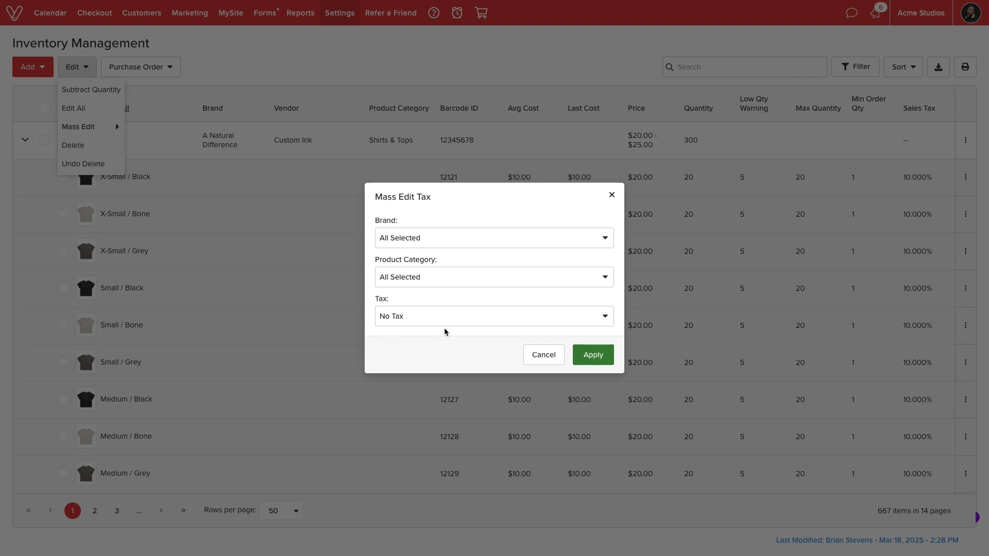
click(531, 360)
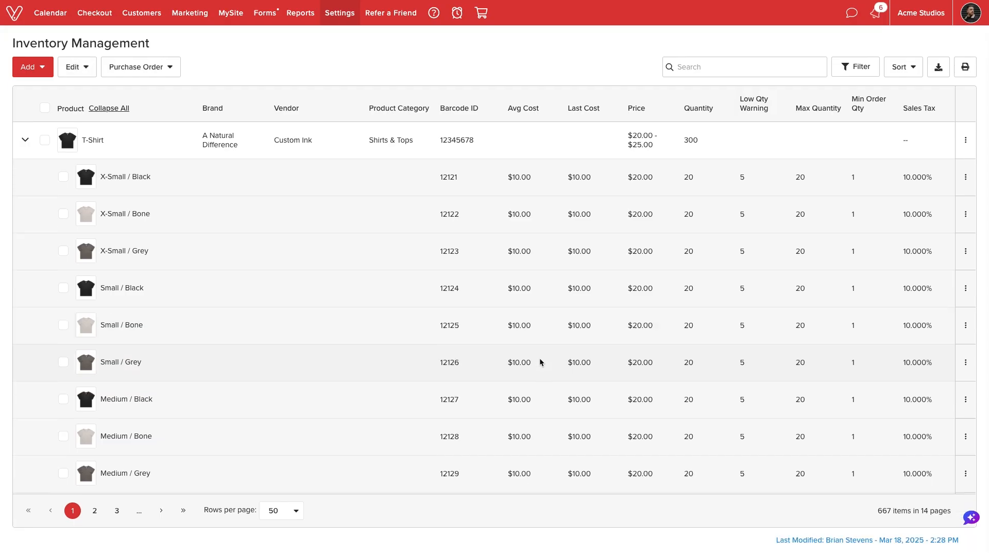
Select the X-Small / Grey and Small / Black T-Shirt variants, review the available delete options, and clear the selection
click(63, 251)
click(63, 288)
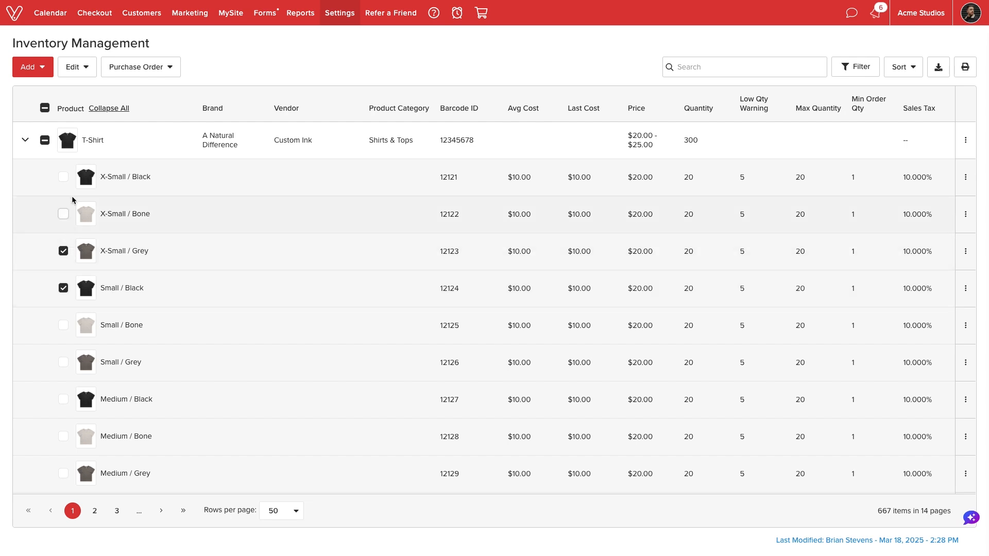
click(85, 70)
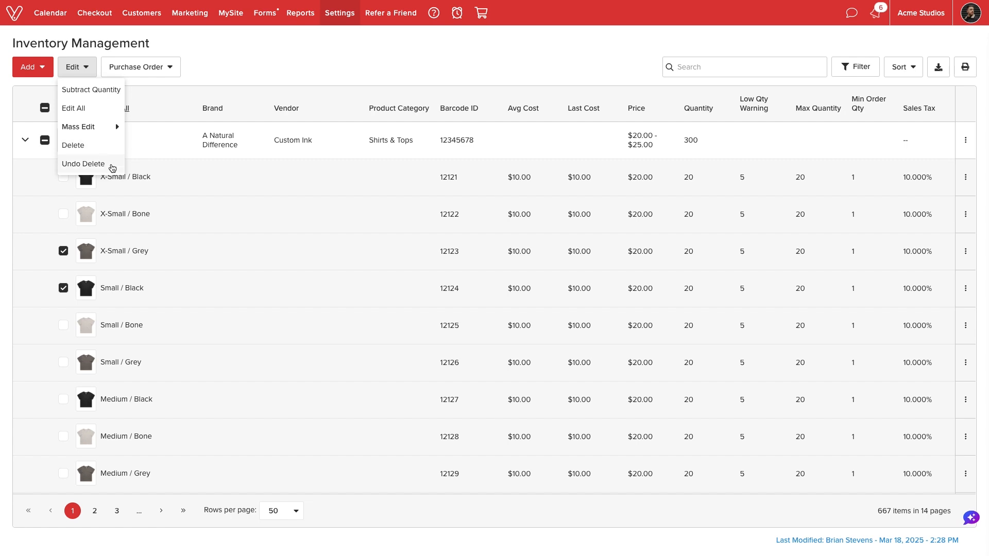
click(228, 67)
click(64, 251)
click(63, 287)
click(26, 141)
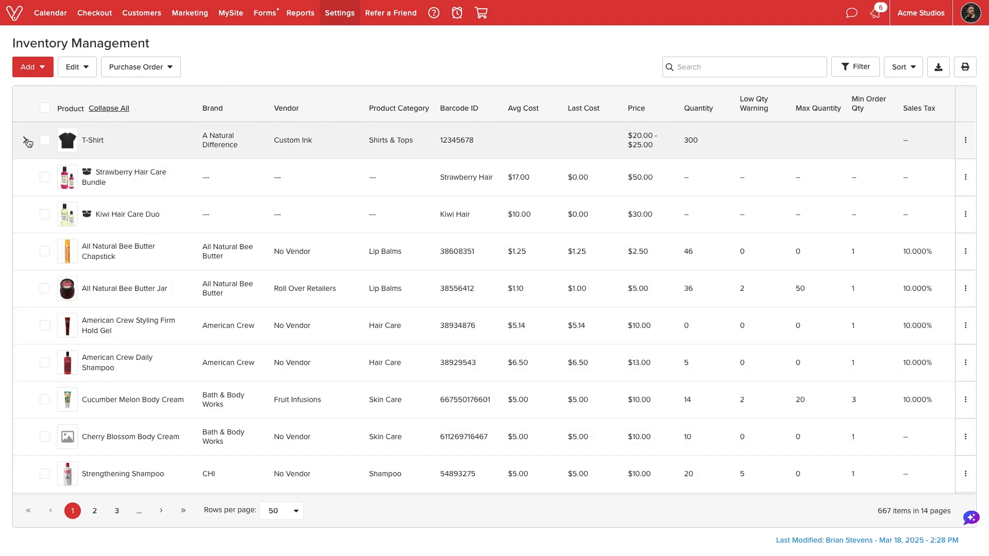